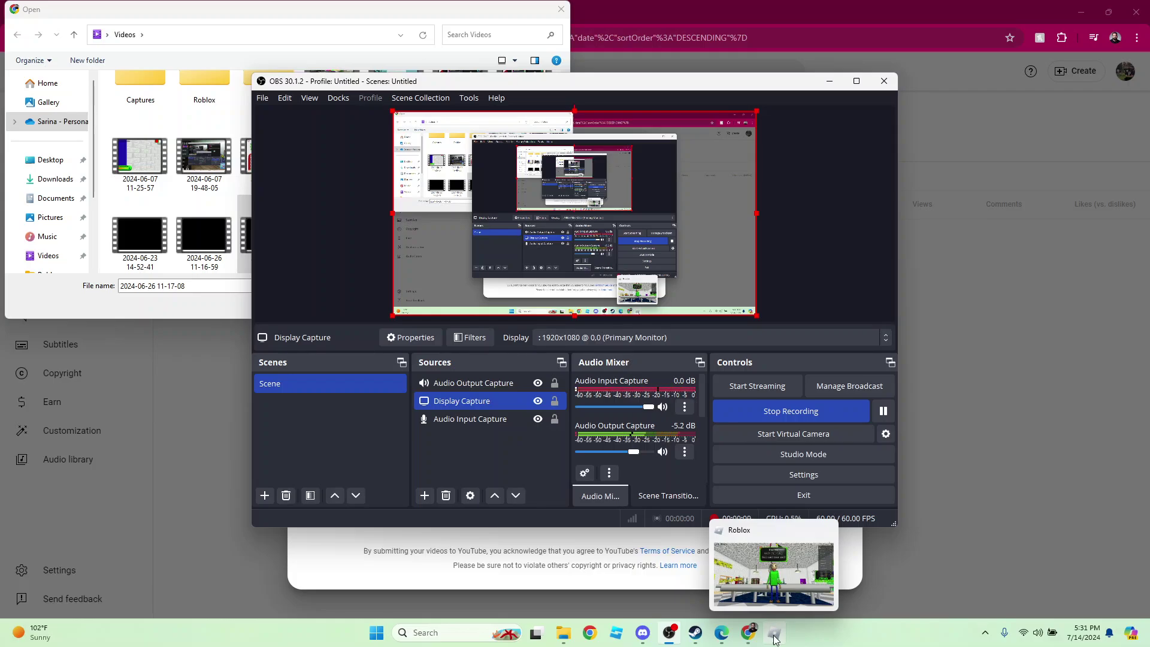
Walk Baldi across the lobby, past the Game Rules poster, to the brown double doors.
{"action": "left_click", "coordinate": [775, 638]}
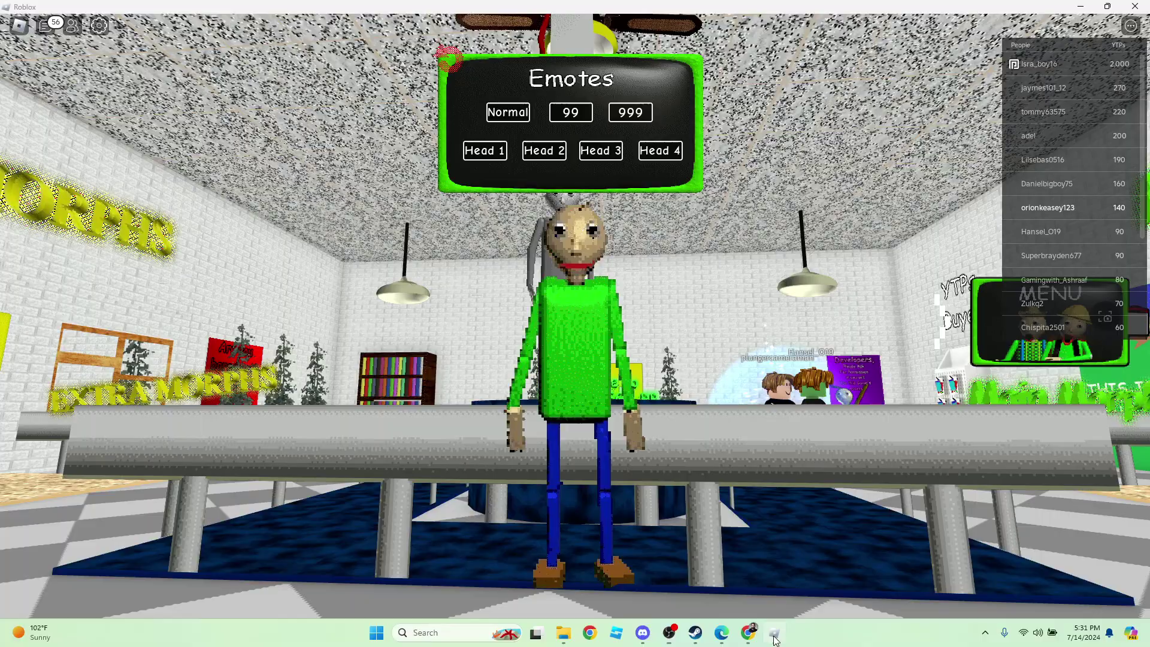
{"action": "key", "text": "s"}
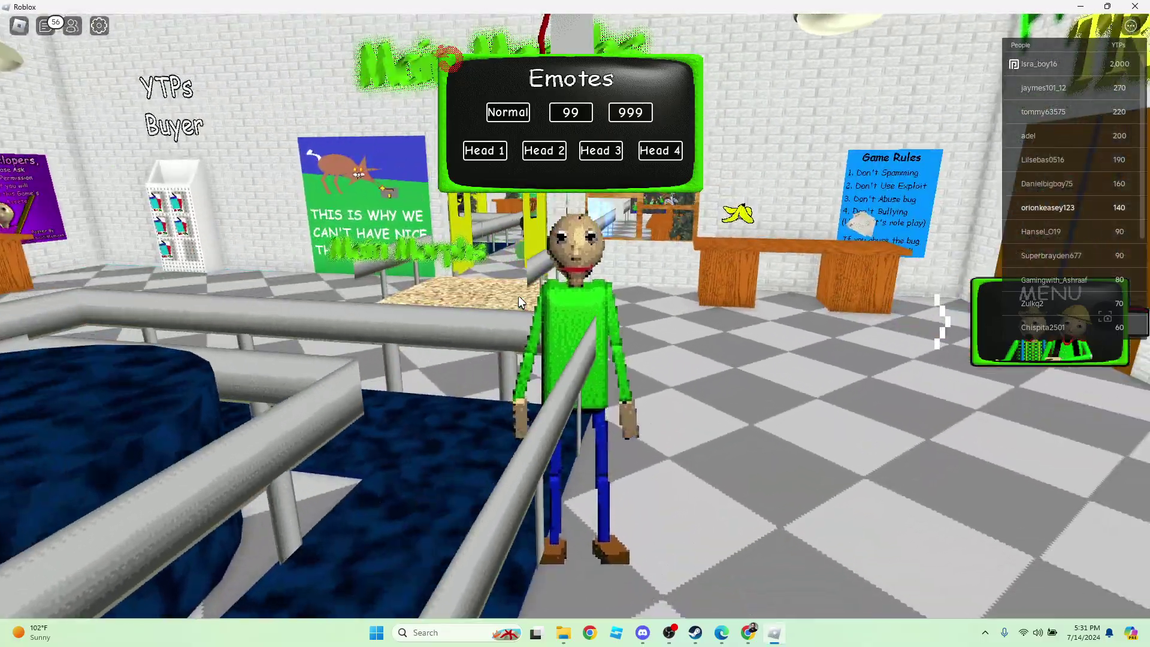
{"action": "key", "text": "s"}
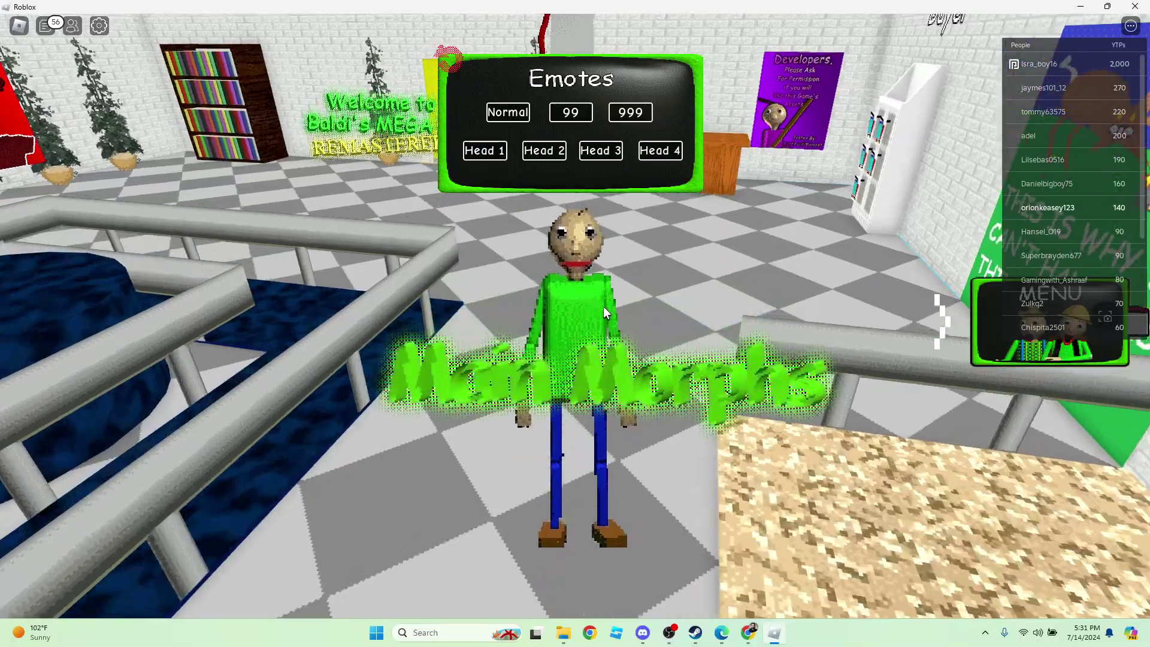
{"action": "right_click", "coordinate": [603, 307]}
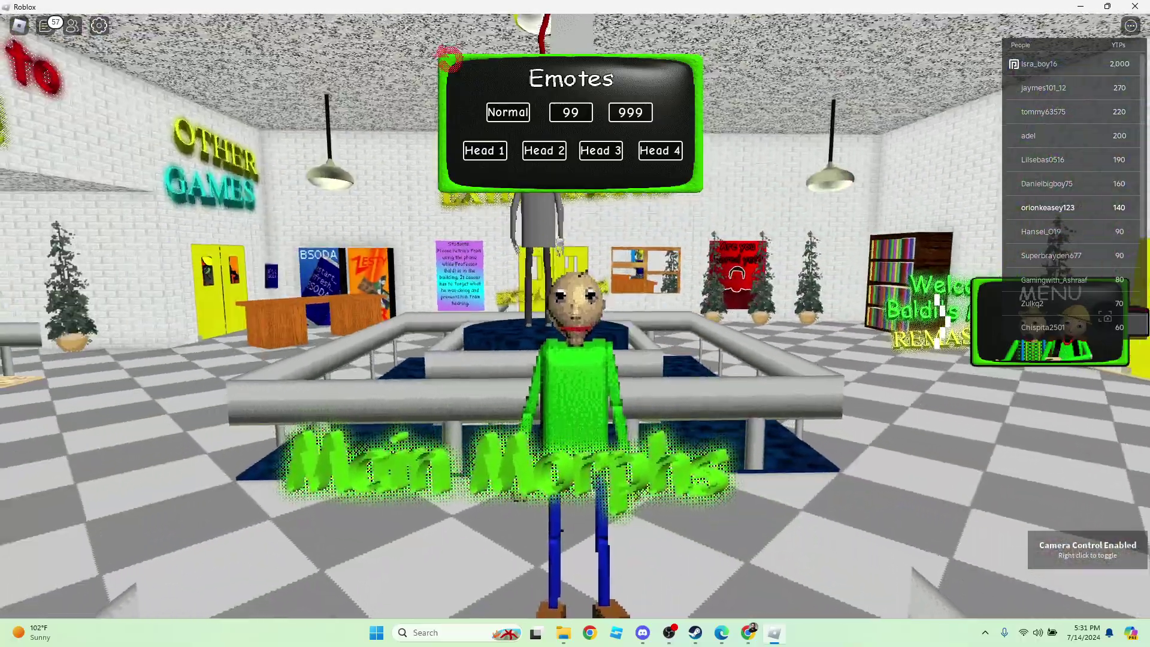
{"action": "key", "text": "s"}
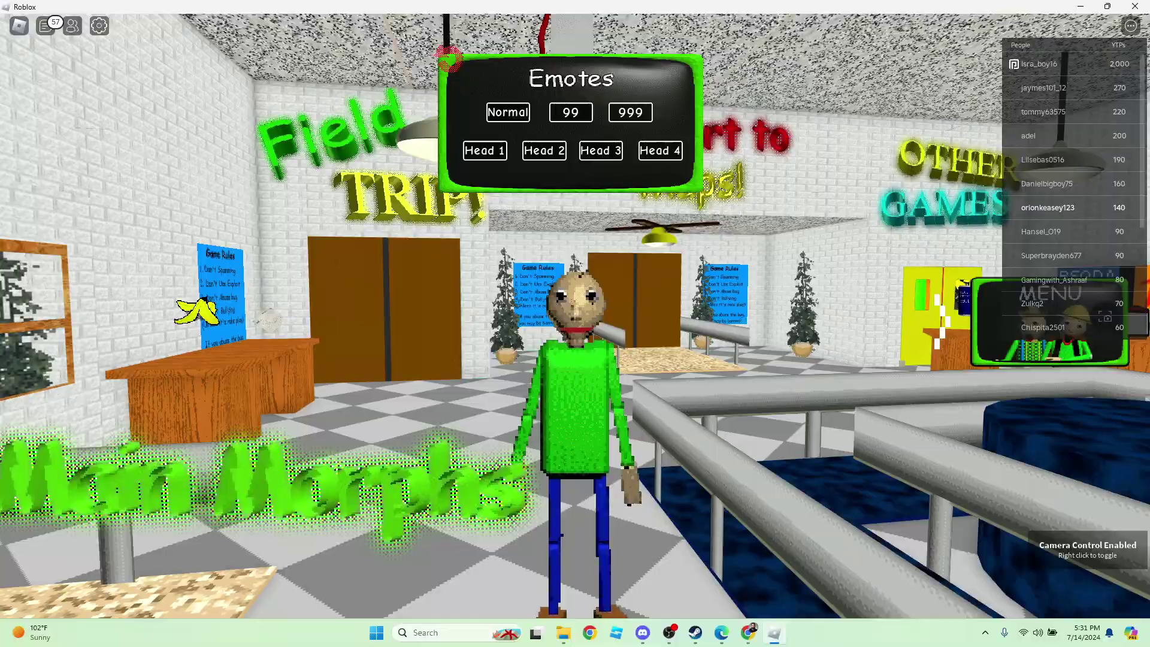
{"action": "key", "text": "s"}
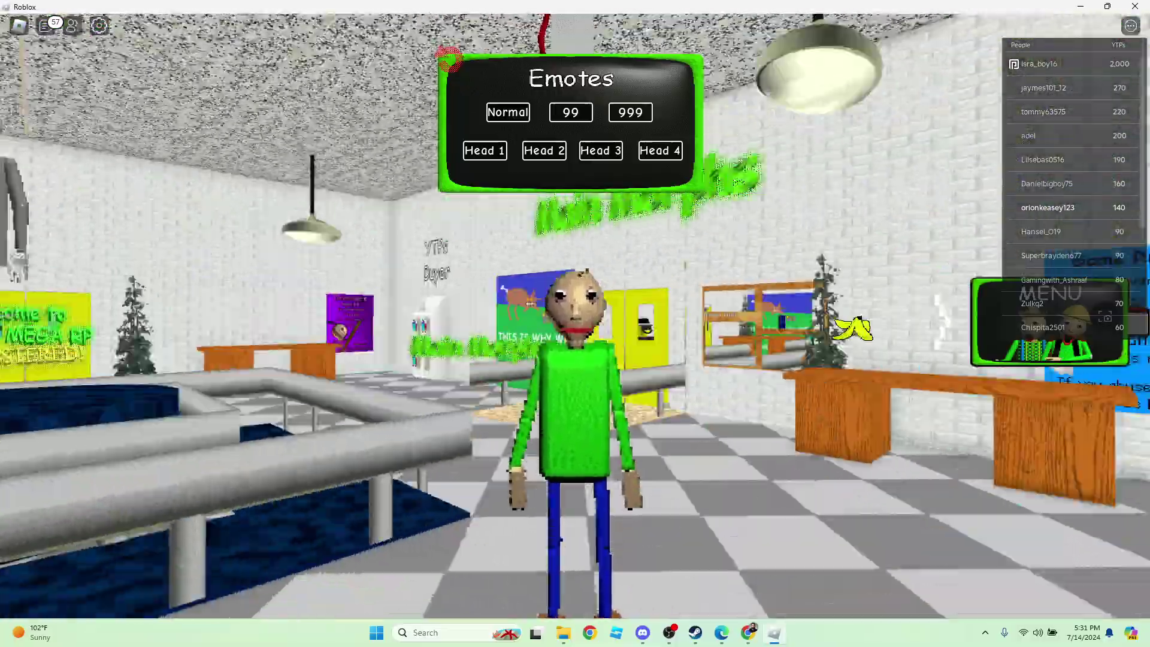
{"action": "key", "text": "s"}
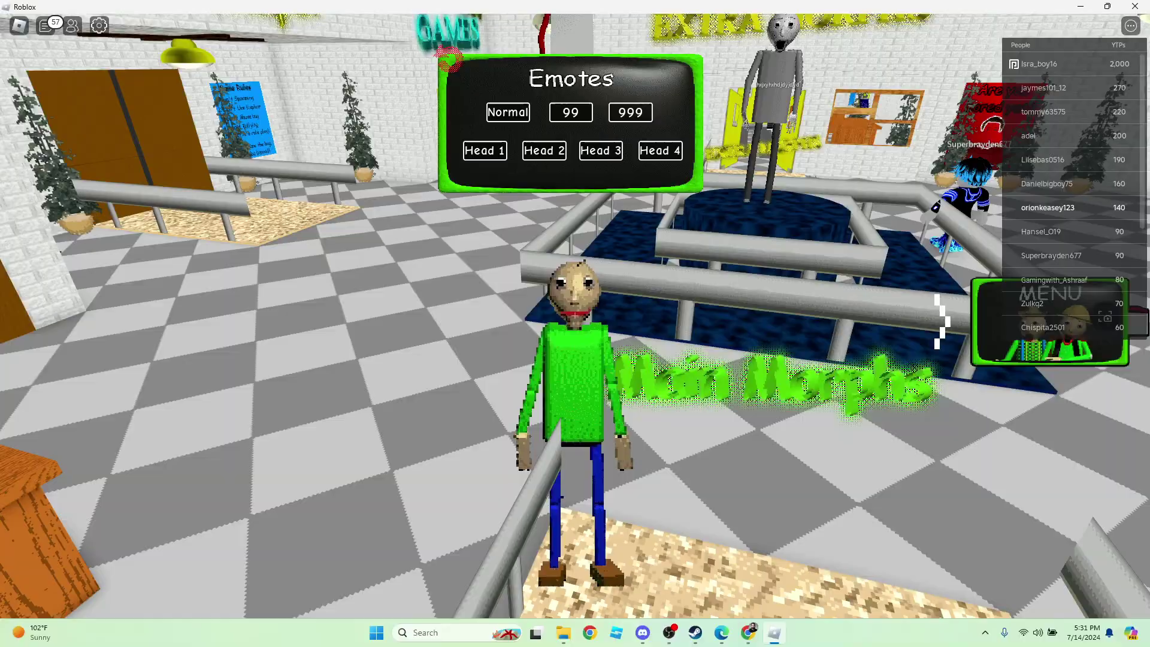
{"action": "key", "text": "s"}
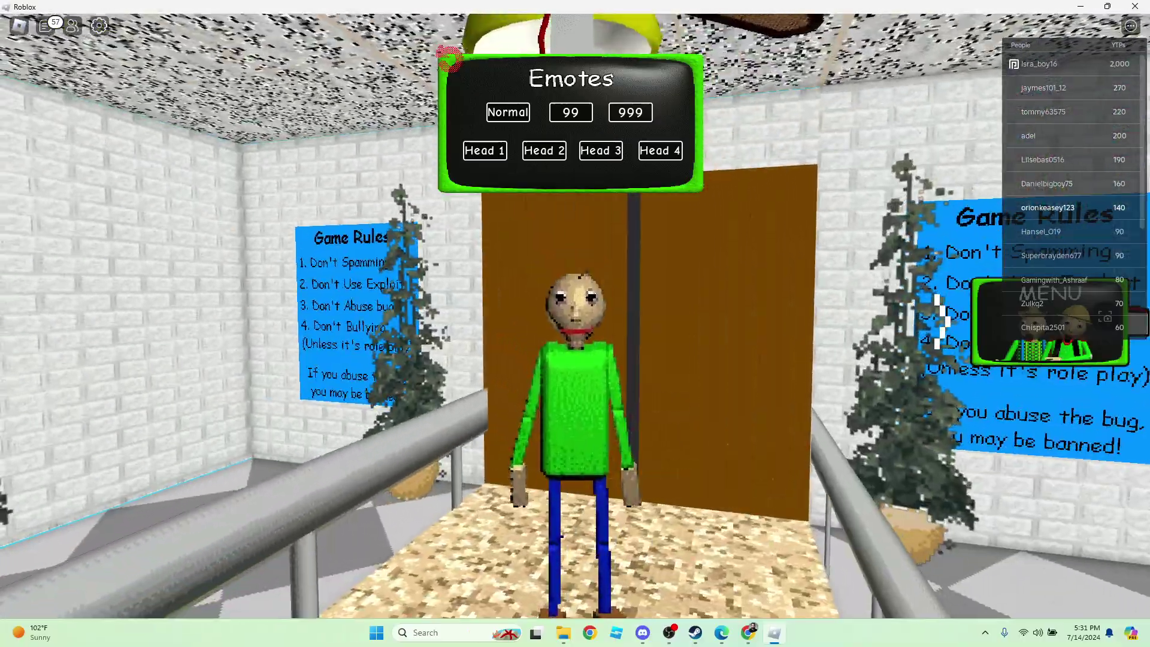
{"action": "key", "text": "s"}
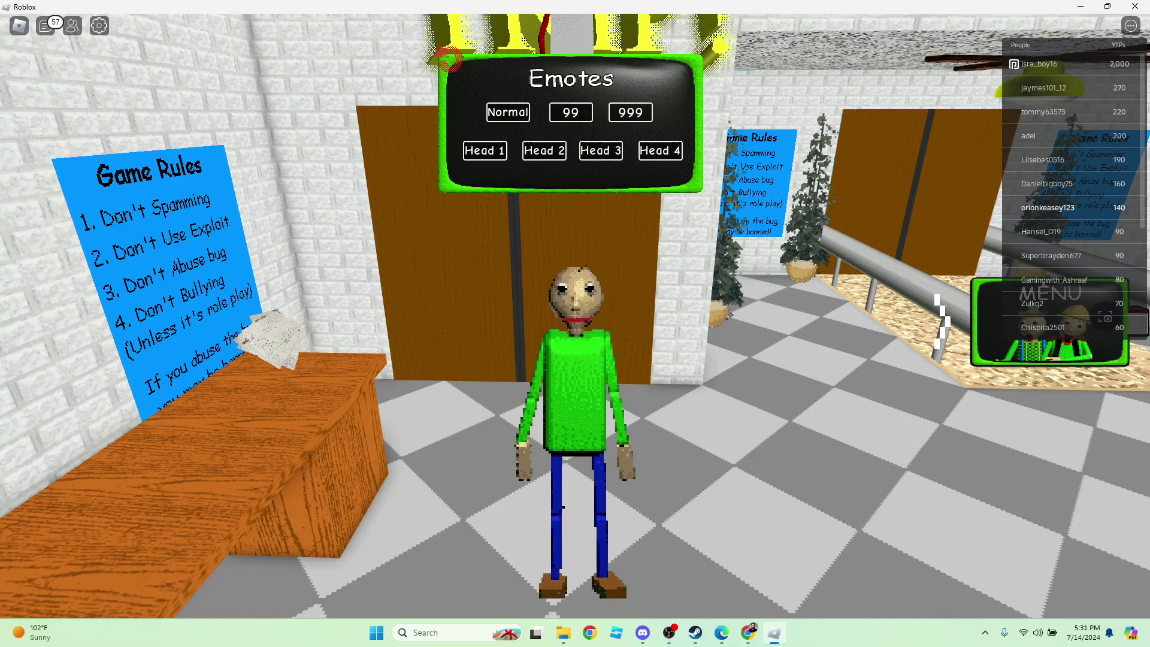
Go through the green-floored room and the yellow doors out to Baldi's Bus.
{"action": "key", "text": "s"}
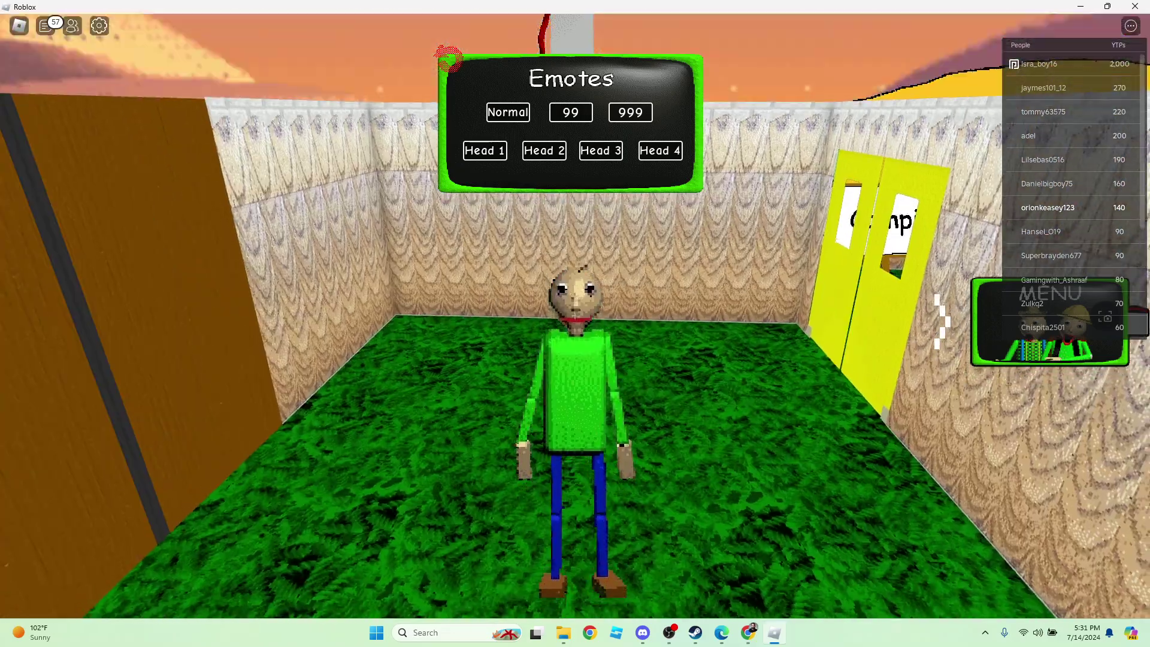
{"action": "key", "text": "s"}
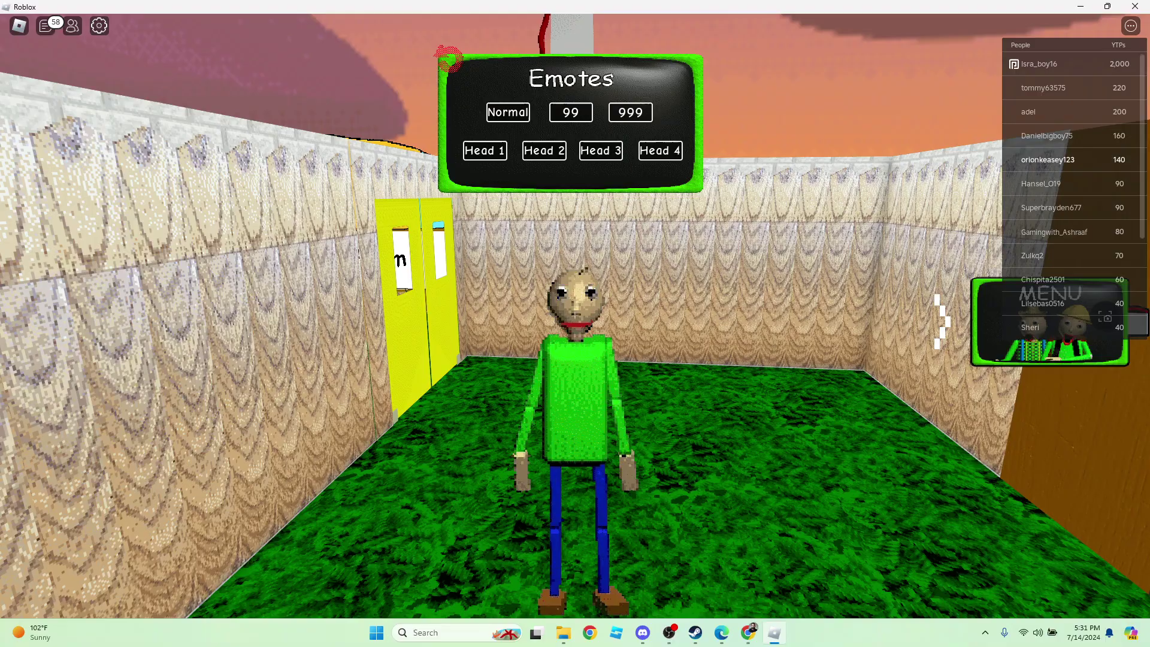
{"action": "key", "text": "s"}
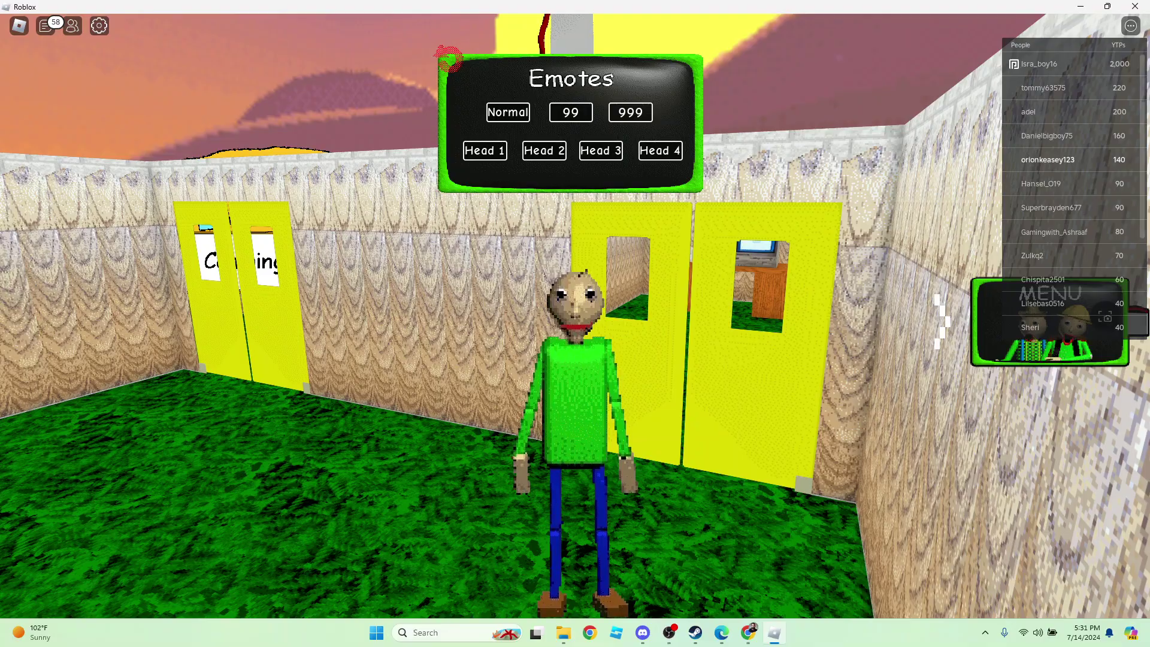
{"action": "key", "text": "s"}
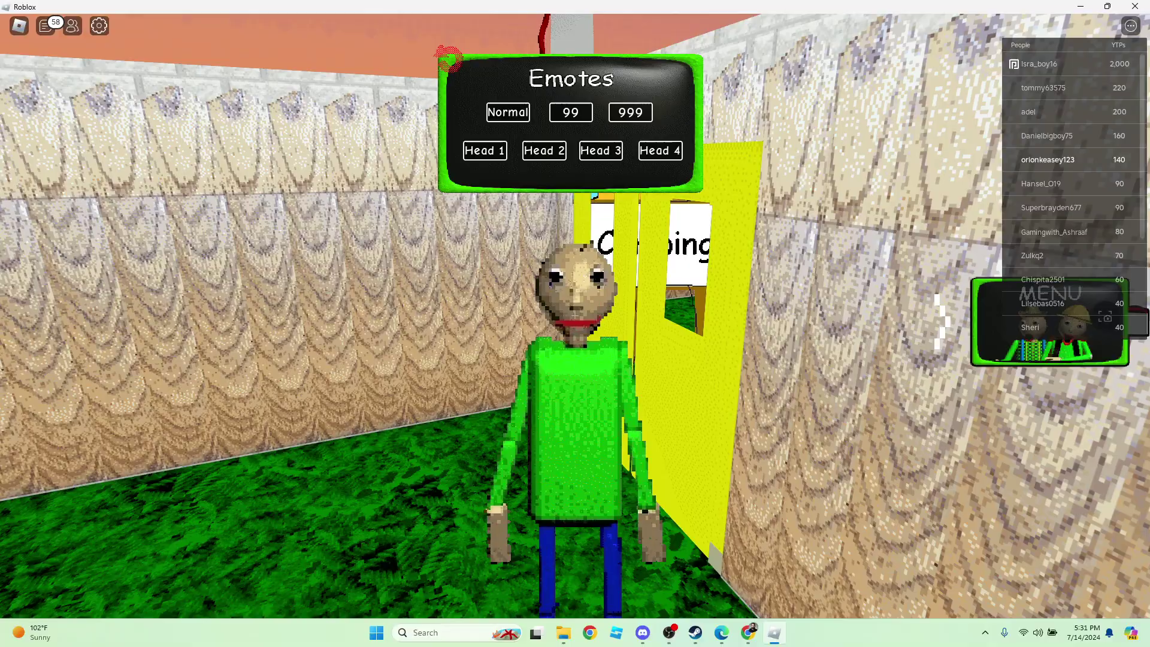
{"action": "key", "text": "s"}
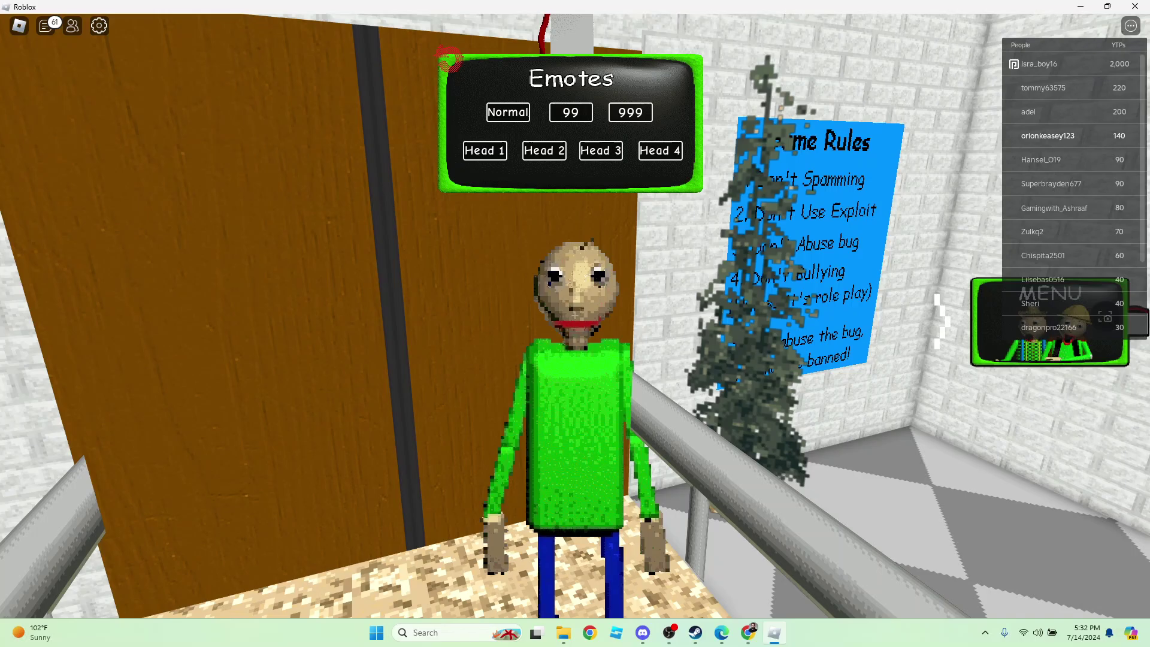
Walk back to the Power Tubes elevator, pick a floor, and restore camera control.
{"action": "key", "text": "w"}
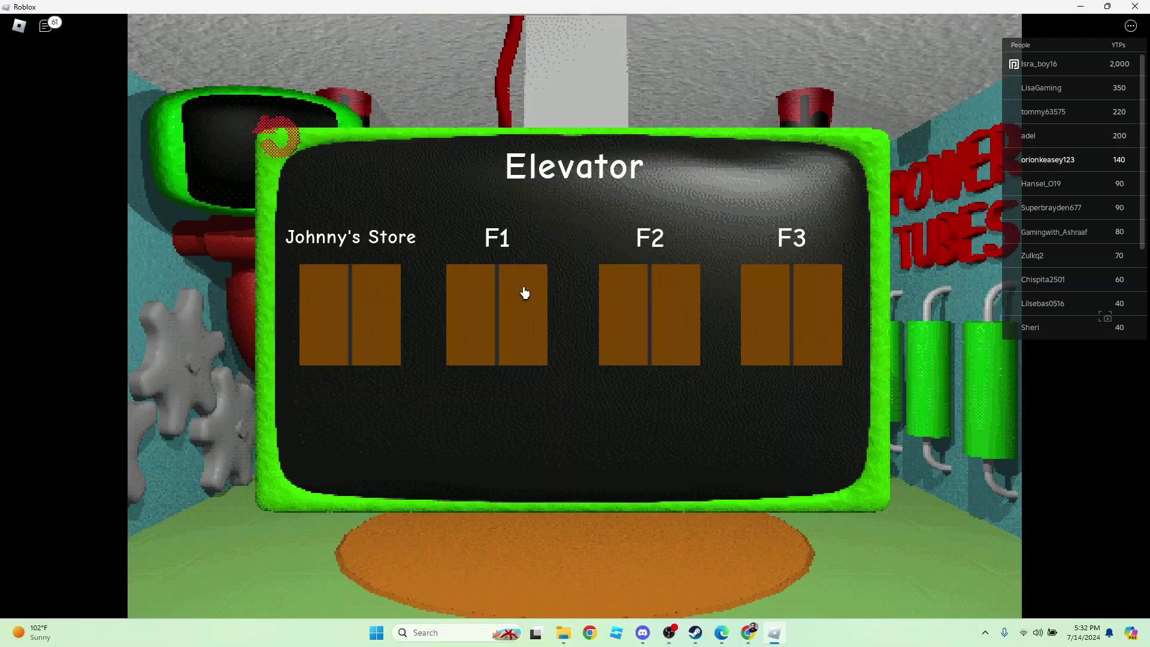
{"action": "left_click", "coordinate": [525, 293]}
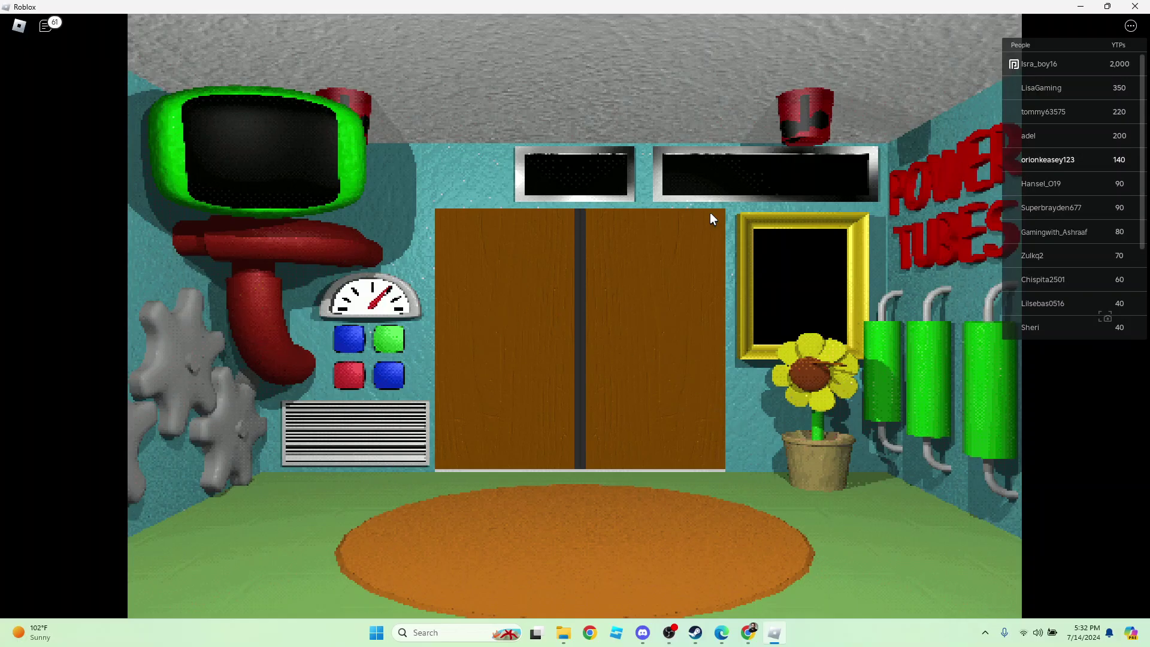
{"action": "right_click", "coordinate": [544, 311]}
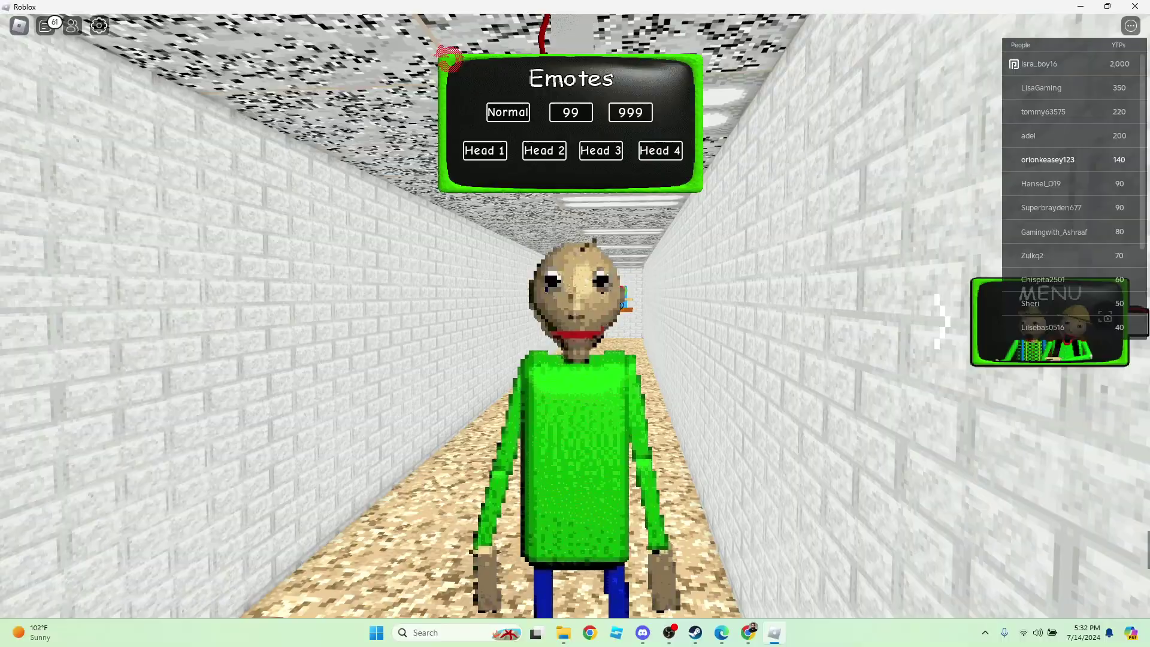
Walk down the locker hallway, through the blue door, into the wood-panelled room.
{"action": "key", "text": "w"}
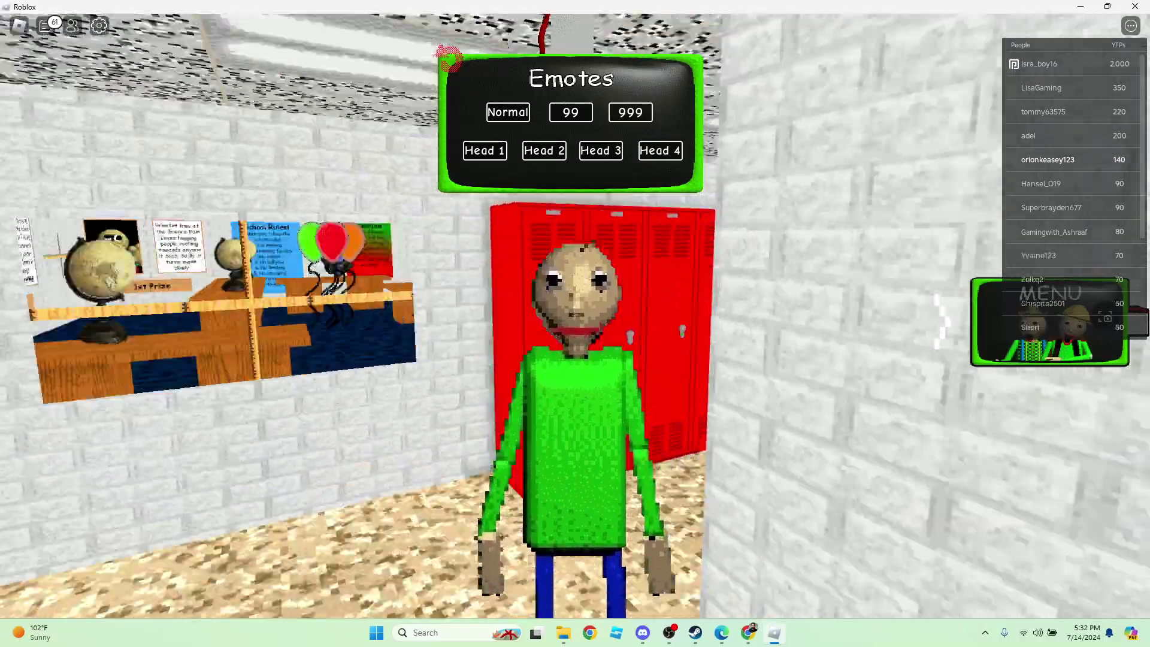
{"action": "key", "text": "w"}
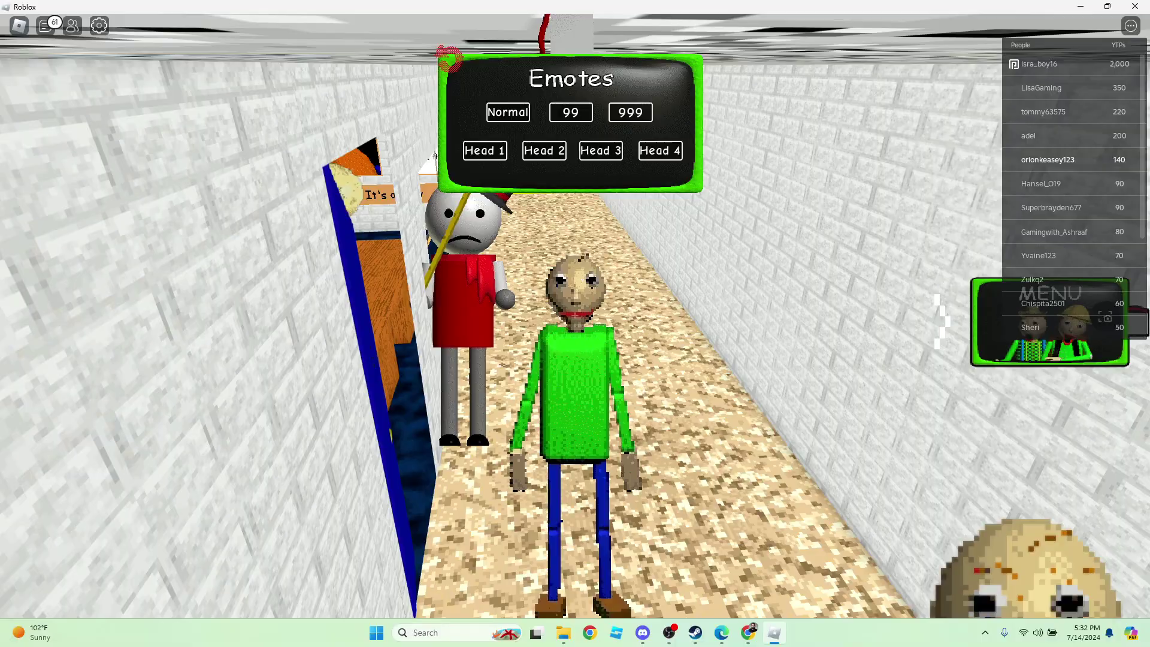
{"action": "key", "text": "w"}
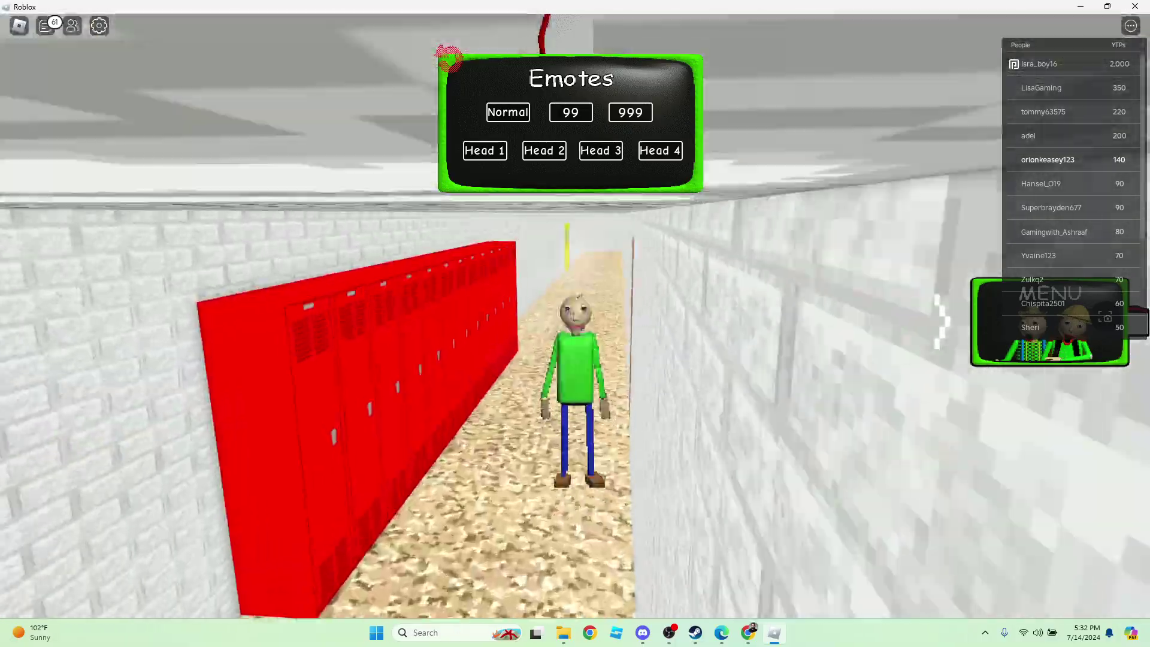
{"action": "key", "text": "w"}
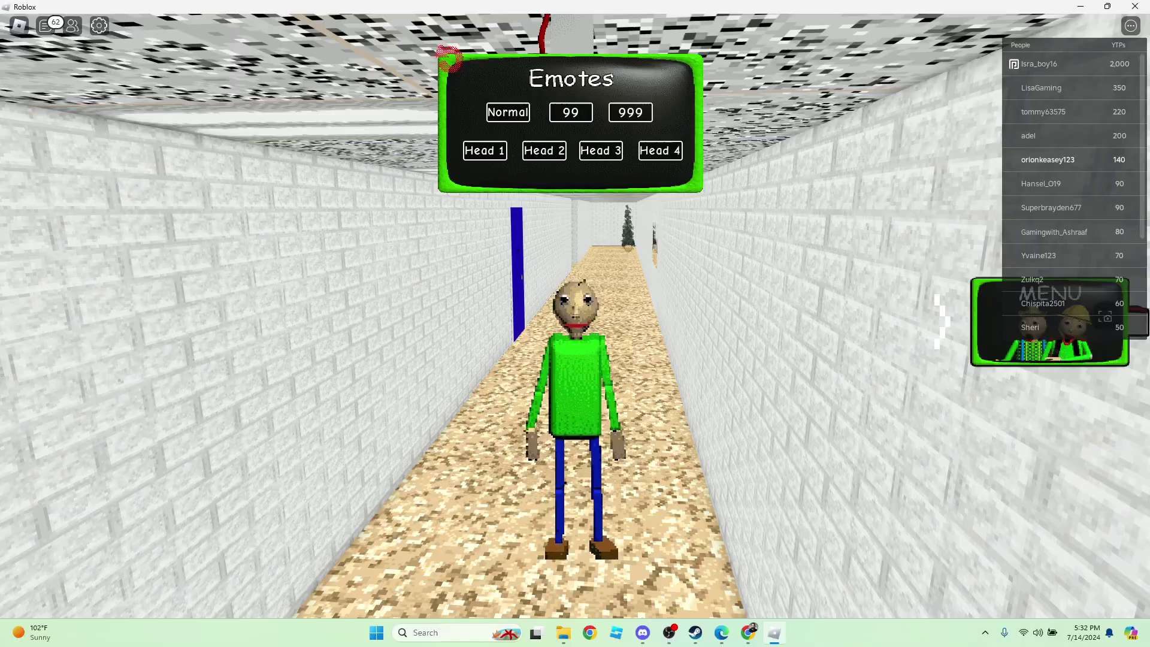
{"action": "key", "text": "w"}
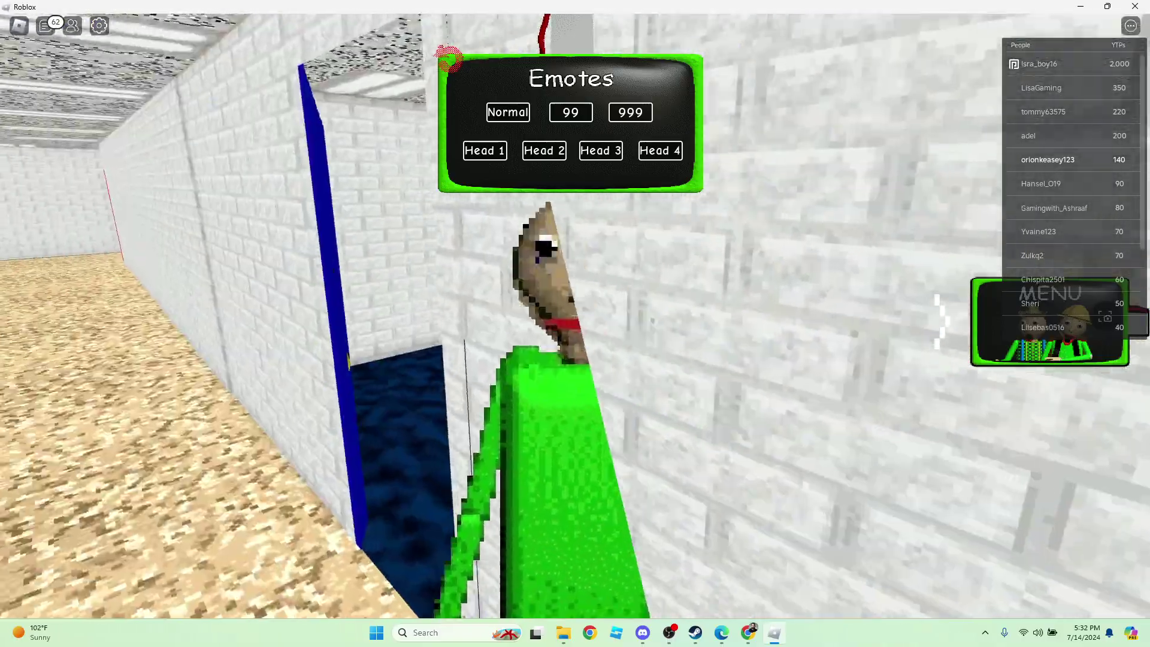
{"action": "key", "text": "w"}
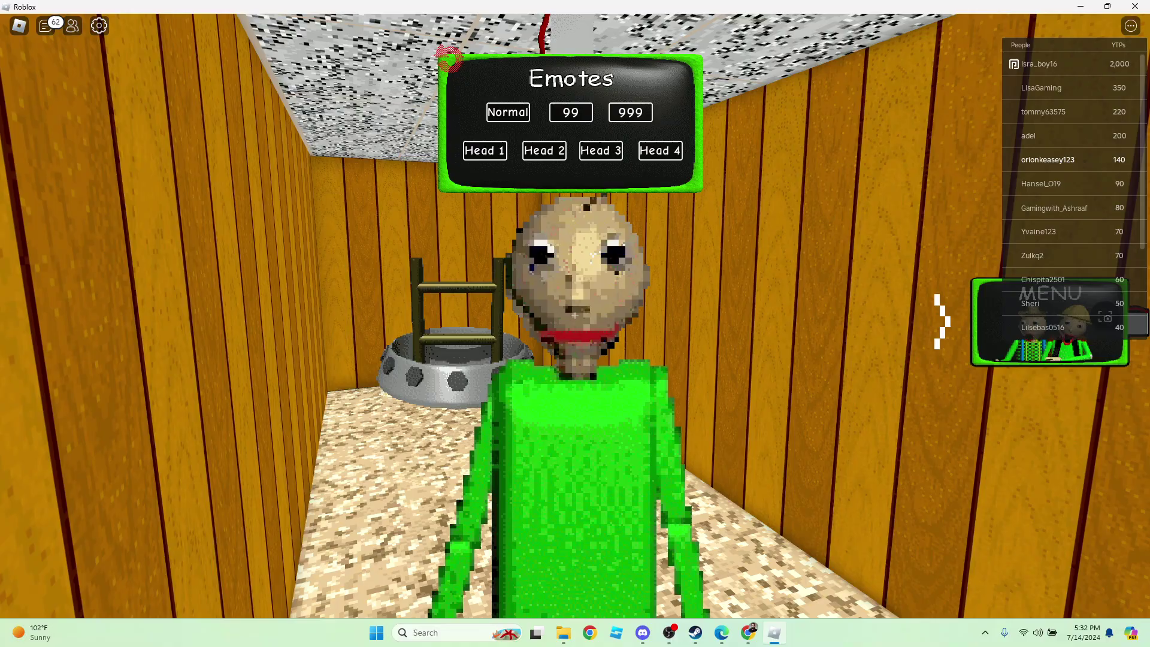
{"action": "key", "text": "w"}
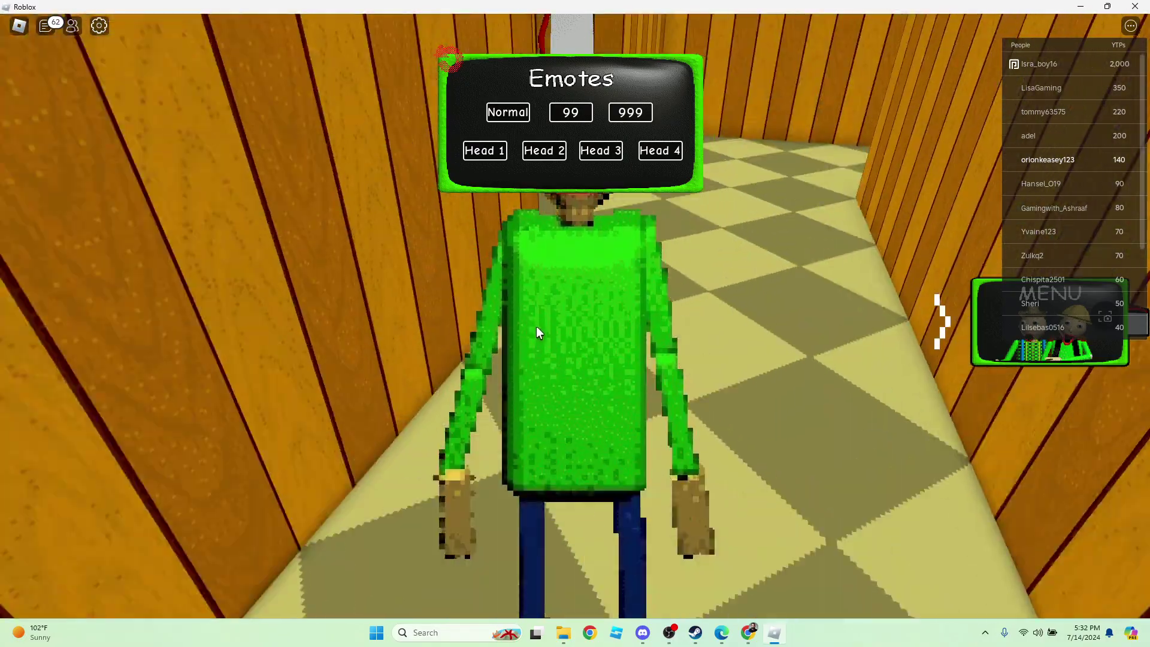
{"action": "right_click", "coordinate": [537, 326]}
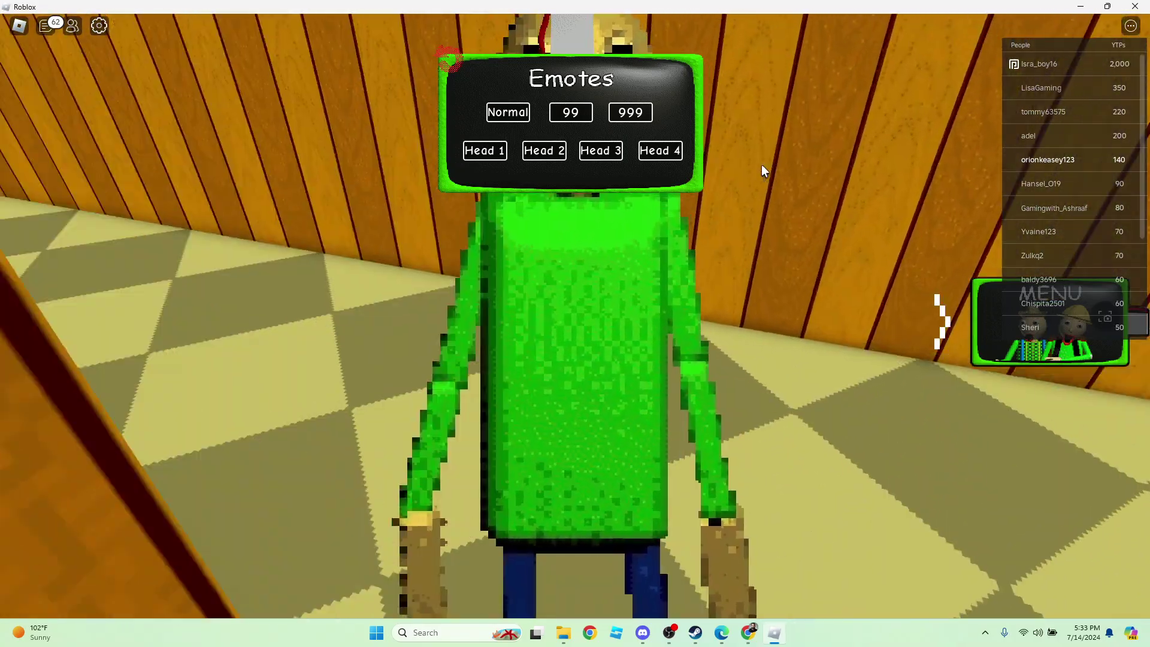
Toggle camera control to look down the checkered wooden corridor.
{"action": "right_click", "coordinate": [761, 164]}
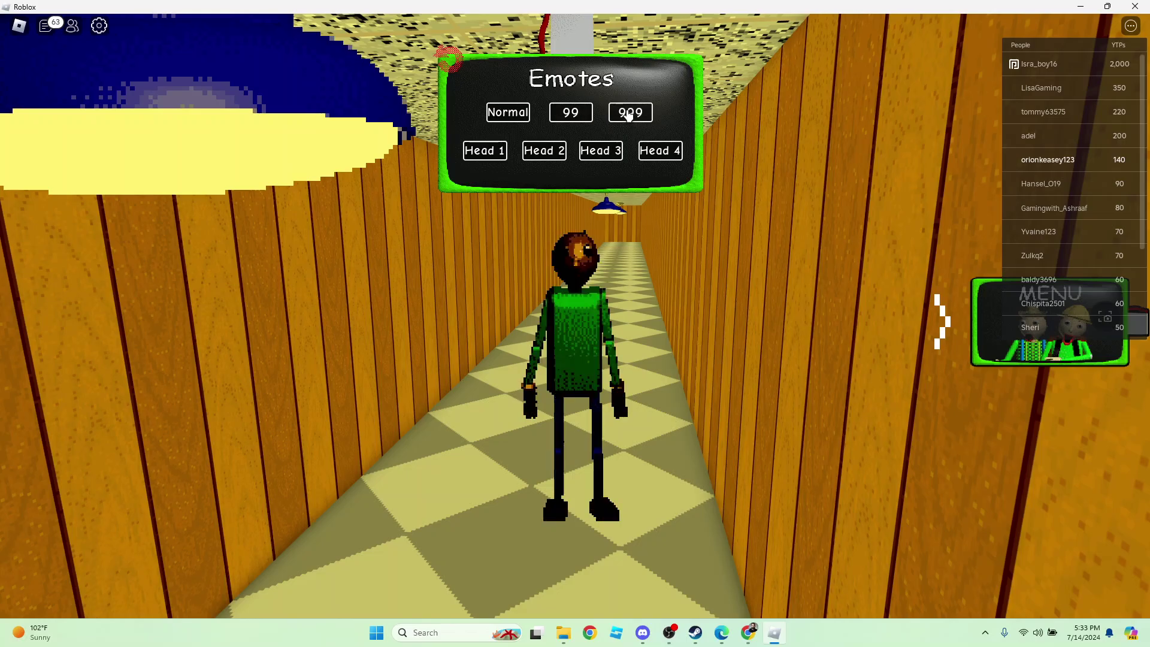
Apply the Head 1 giant head emote, switch to Head 4, then close the emotes board.
{"action": "left_click", "coordinate": [473, 162]}
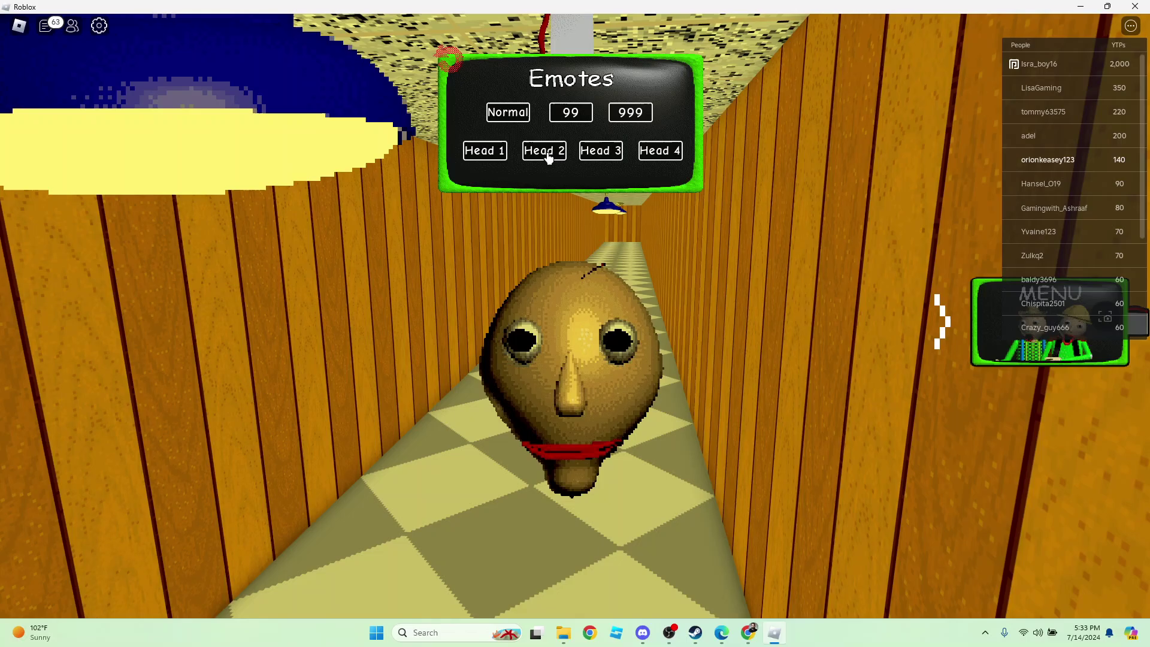
{"action": "left_click", "coordinate": [648, 152]}
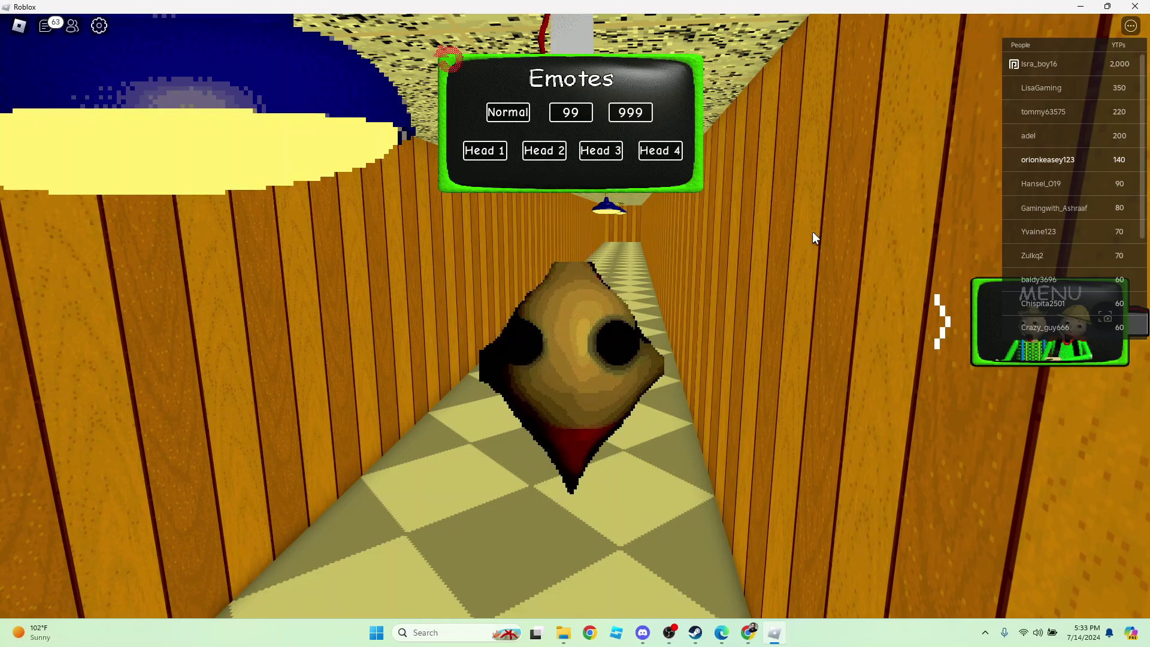
{"action": "left_click", "coordinate": [983, 360]}
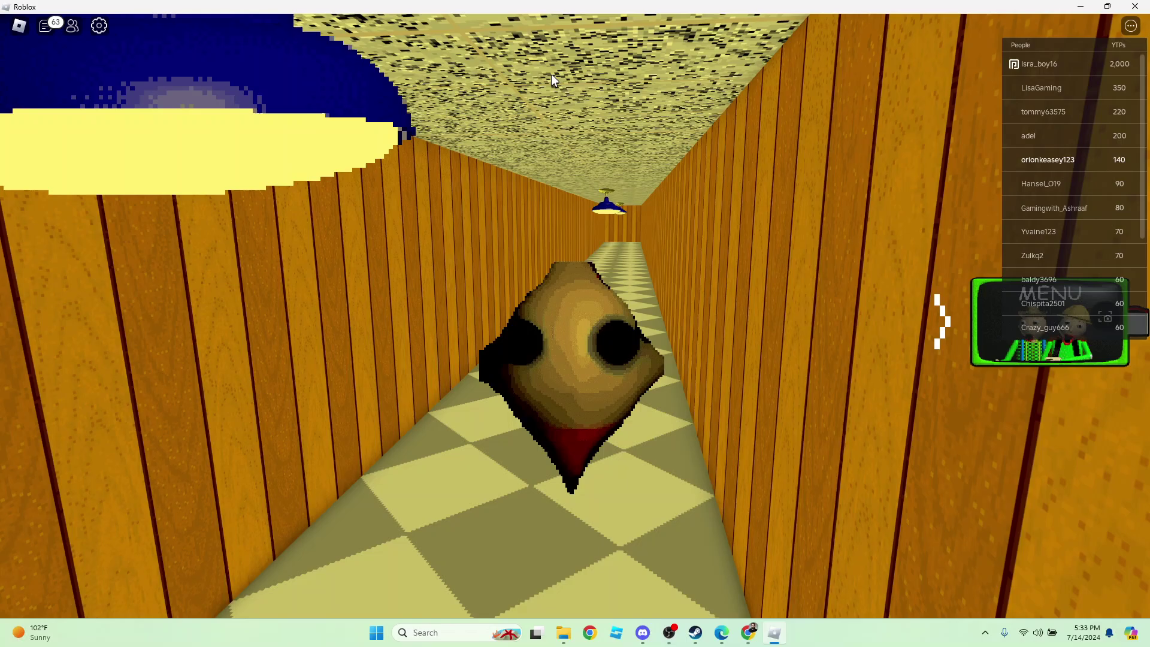
Bring up the main menu and walk further along the corridor.
{"action": "left_click", "coordinate": [981, 352]}
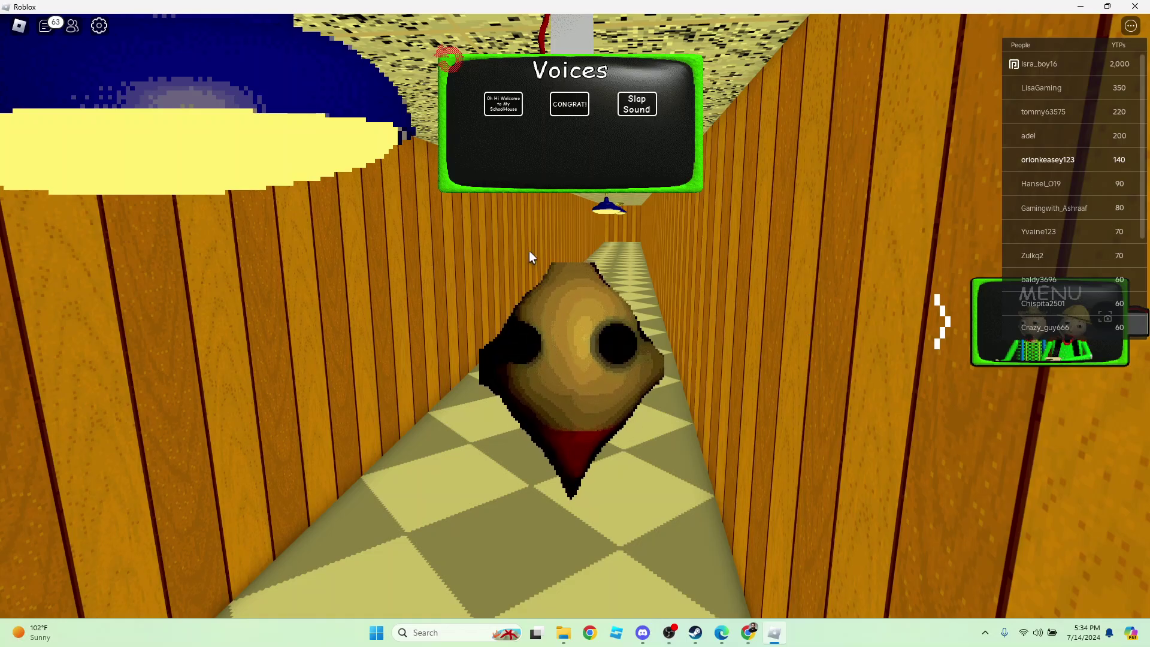
{"action": "key", "text": "w"}
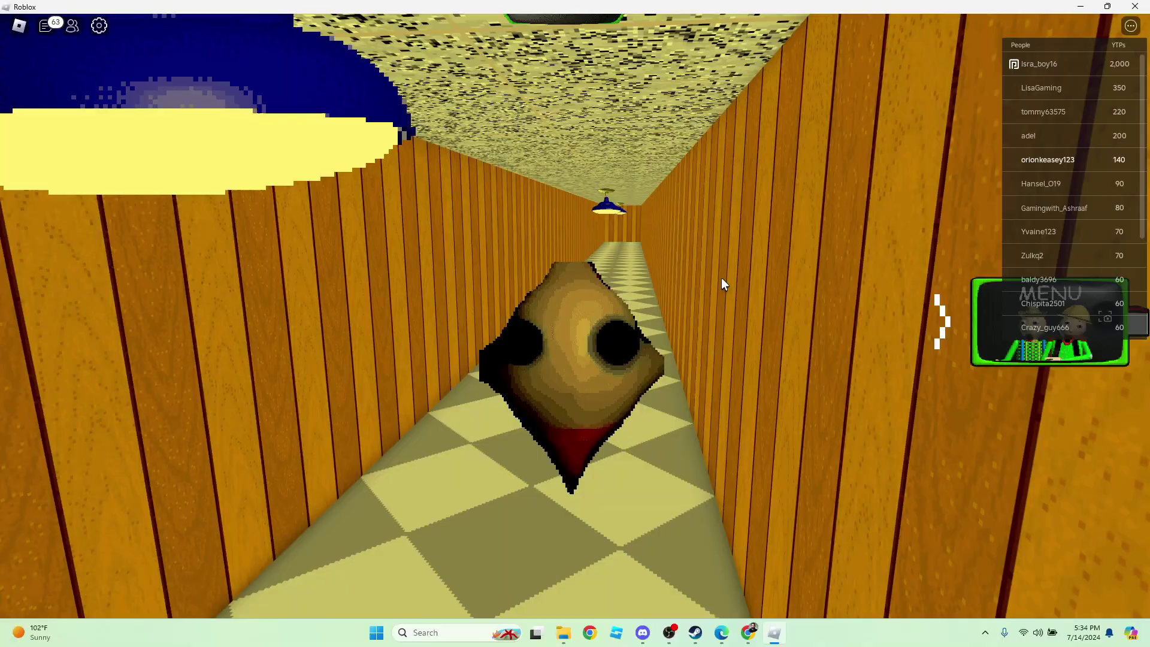
{"action": "key", "text": "w"}
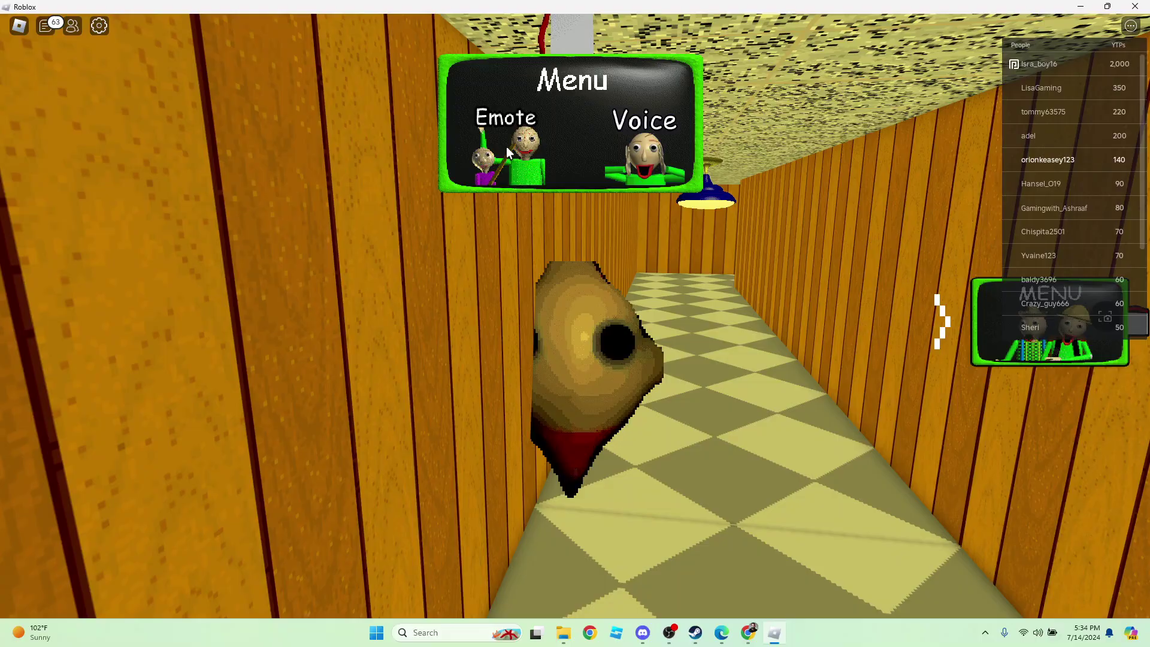
Restore Baldi's normal look using the 99 and Normal emotes.
{"action": "left_click", "coordinate": [506, 146]}
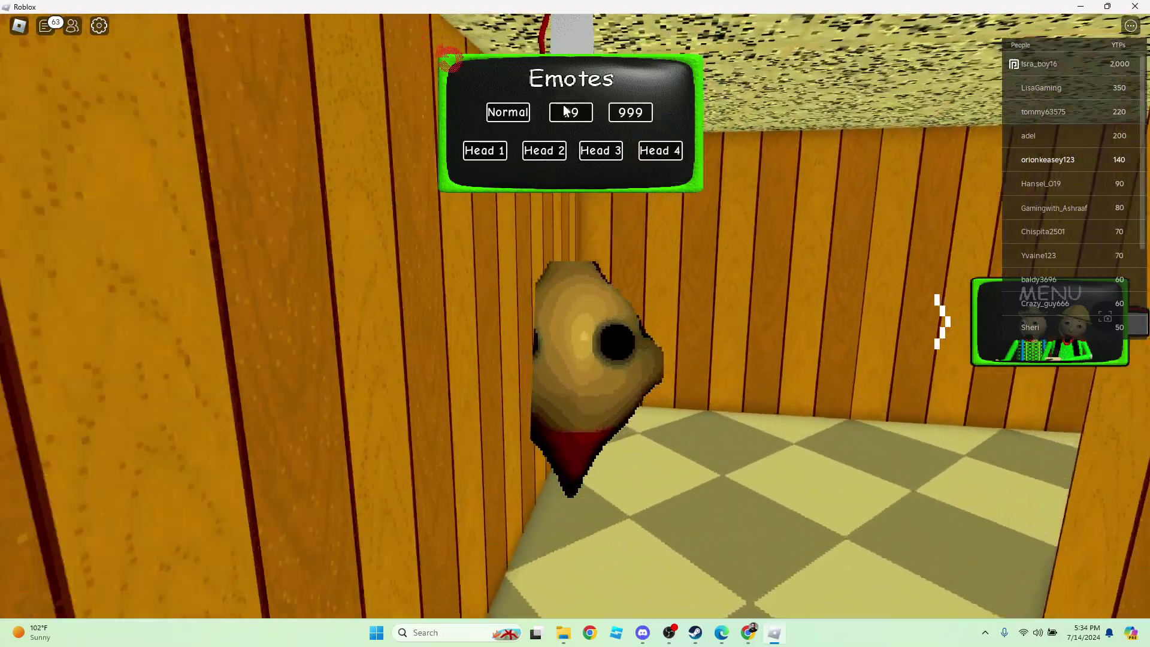
{"action": "left_click", "coordinate": [570, 112]}
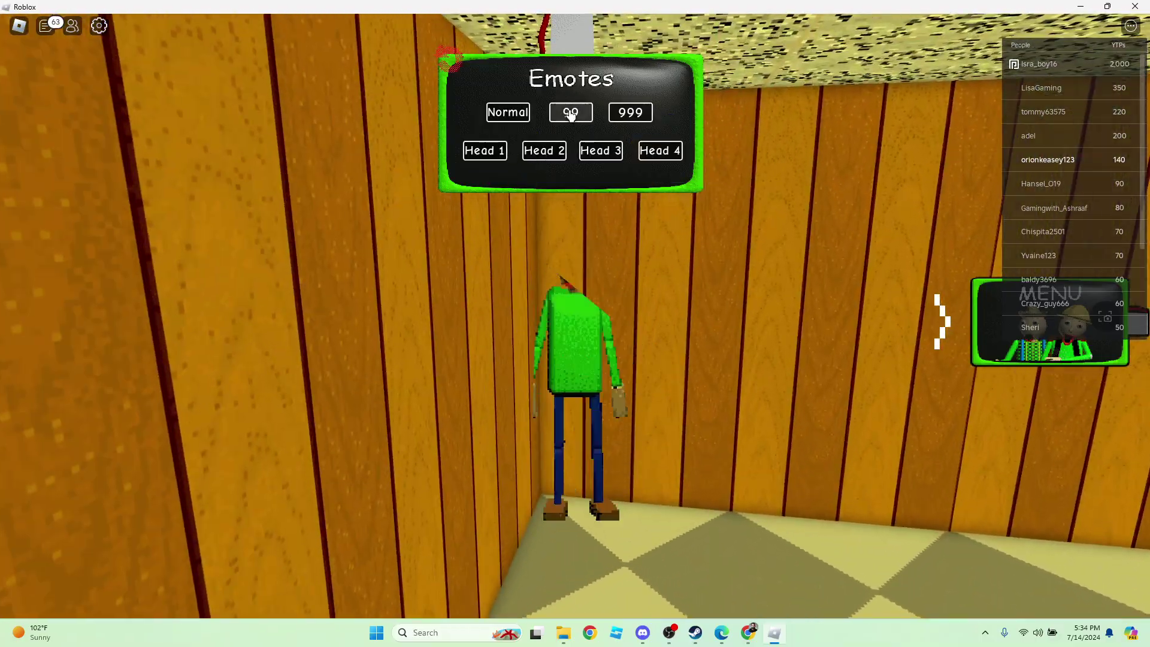
{"action": "left_click", "coordinate": [527, 112]}
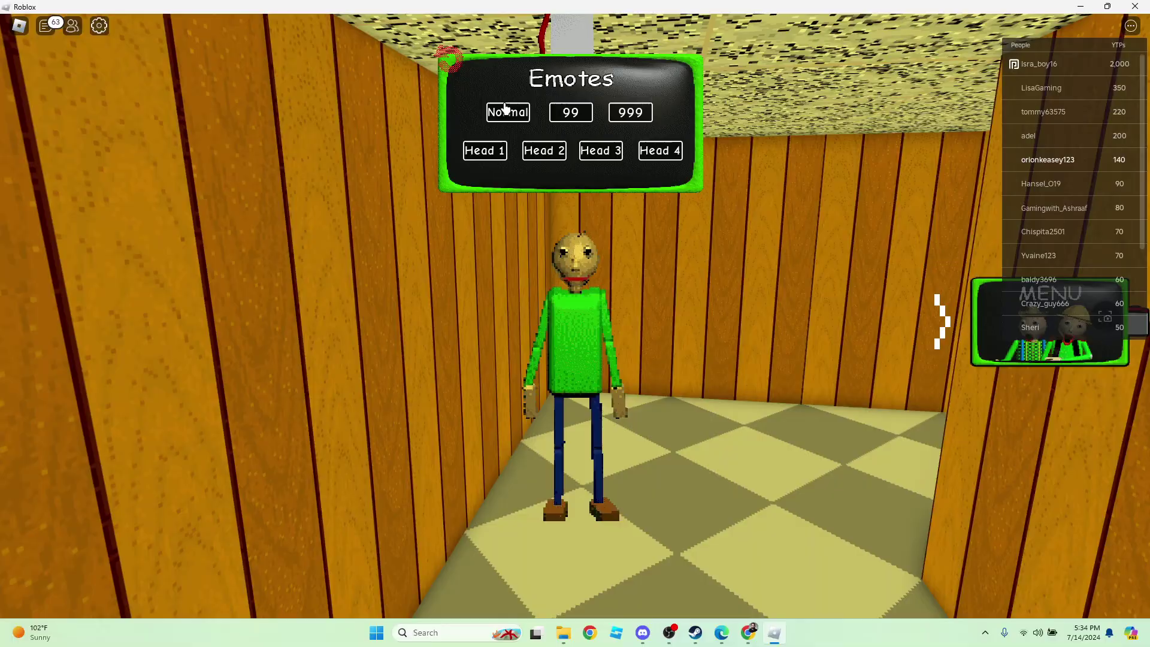
Look around and walk Baldi further along the checkered corridor.
{"action": "key", "text": "Left"}
{"action": "key", "text": "Right"}
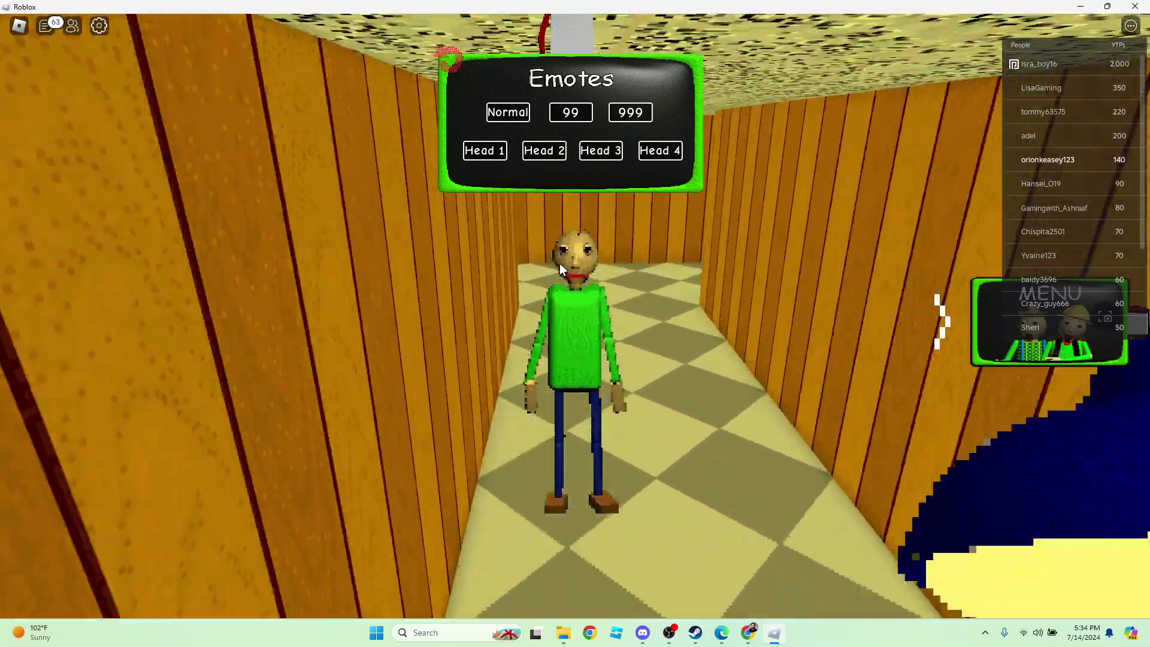
{"action": "key", "text": "Left"}
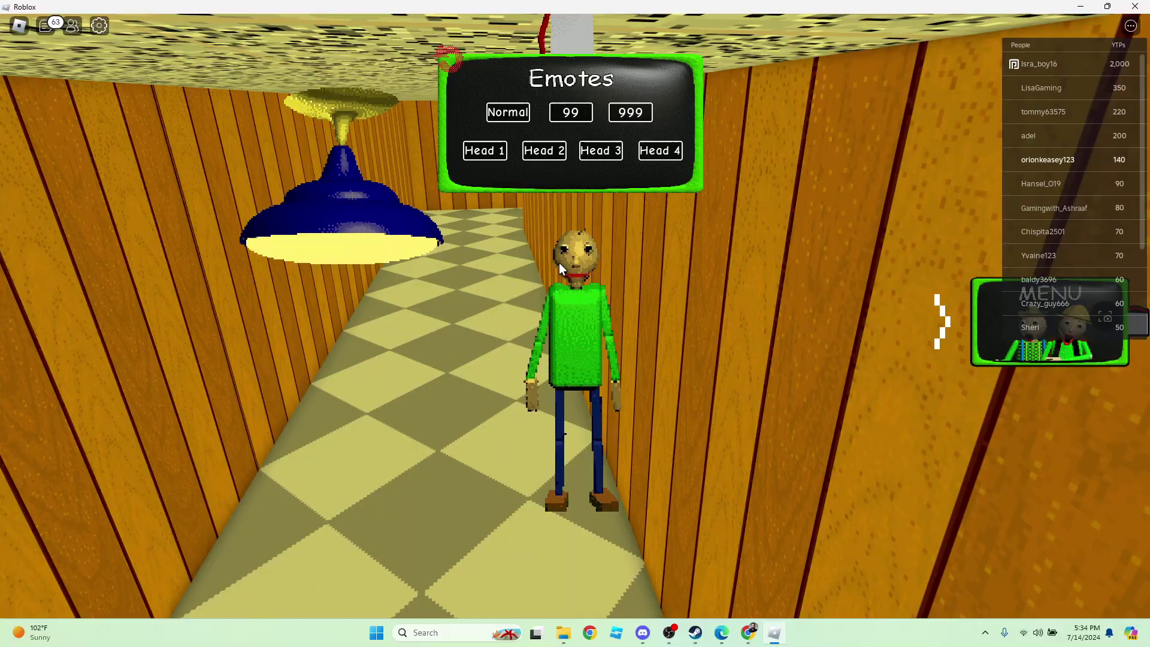
{"action": "key", "text": "s"}
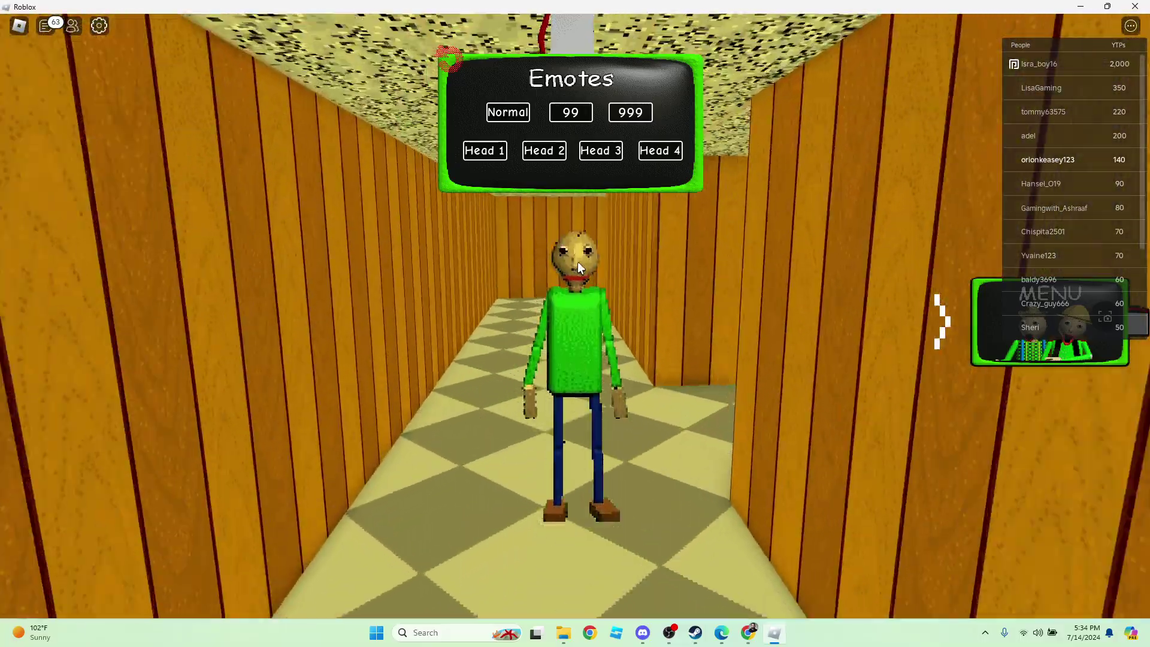
{"action": "key", "text": "s"}
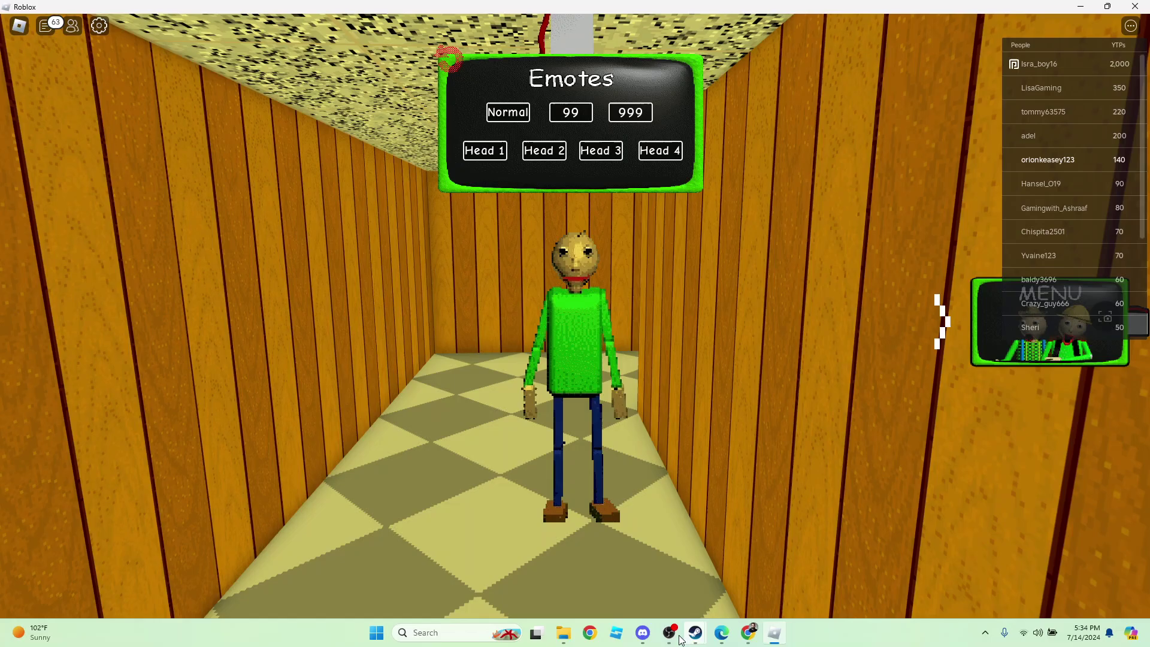